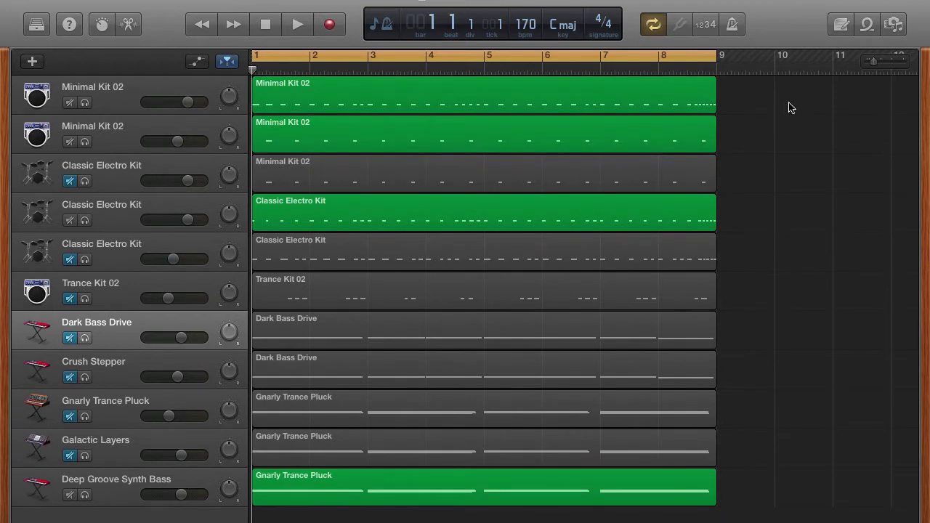
Marquee-select all eleven 8-bar regions, reselecting them after a stray track click.
left_click_drag(772, 104, 472, 512)
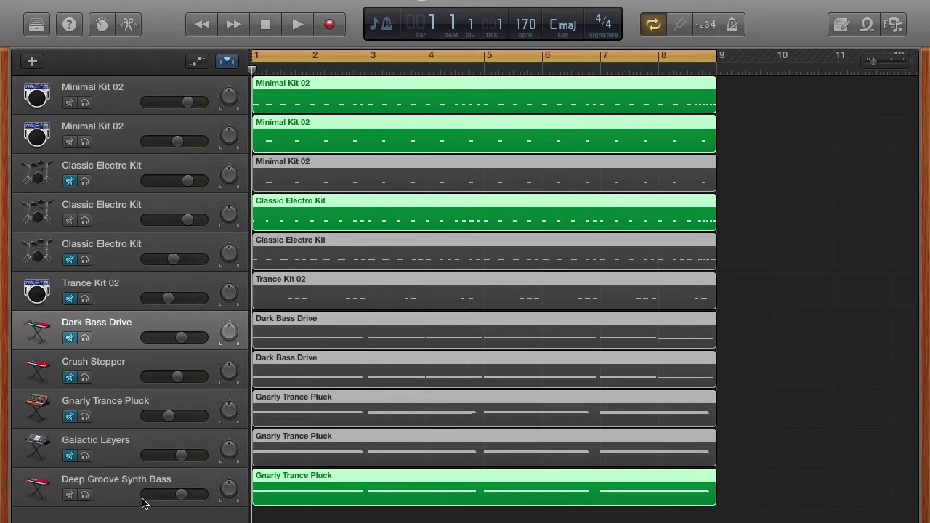
left_click(119, 495)
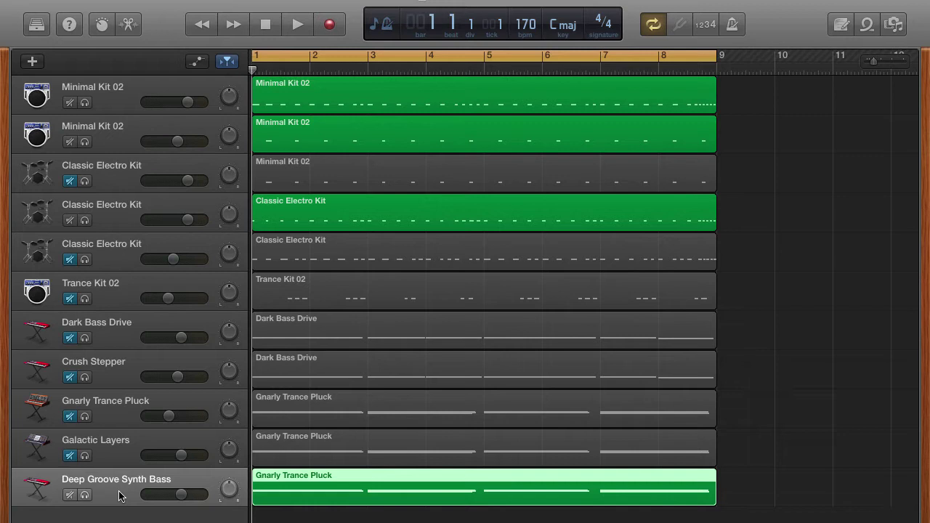
left_click(767, 403)
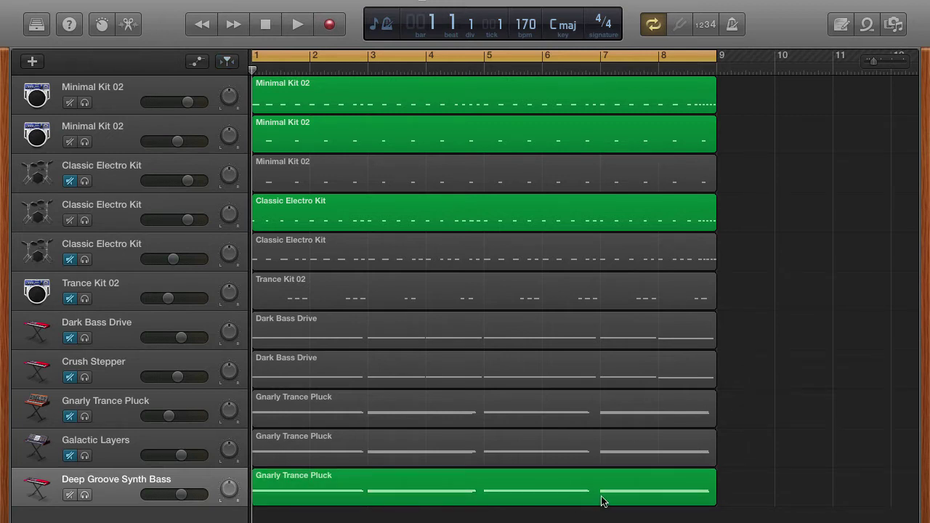
left_click_drag(750, 102, 546, 508)
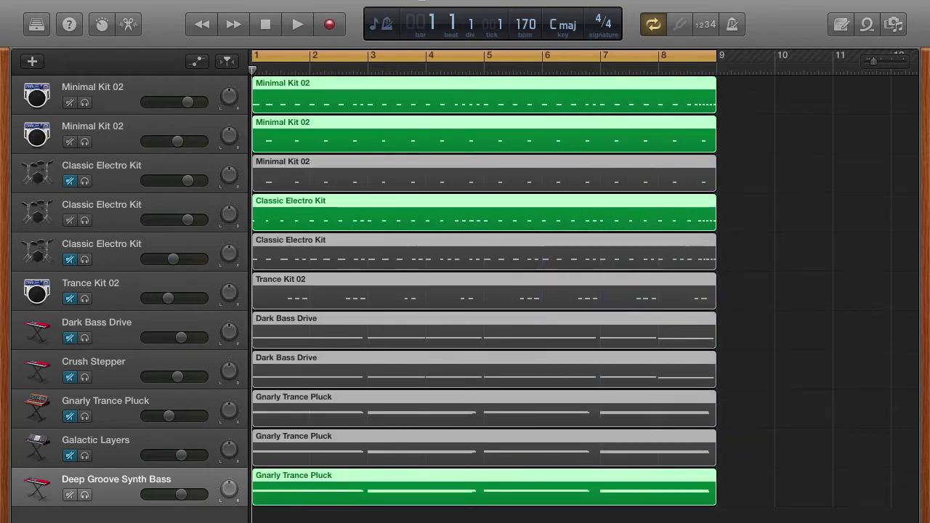
Position the playhead at the start of bar 9, just after the loop's end.
left_click(687, 69)
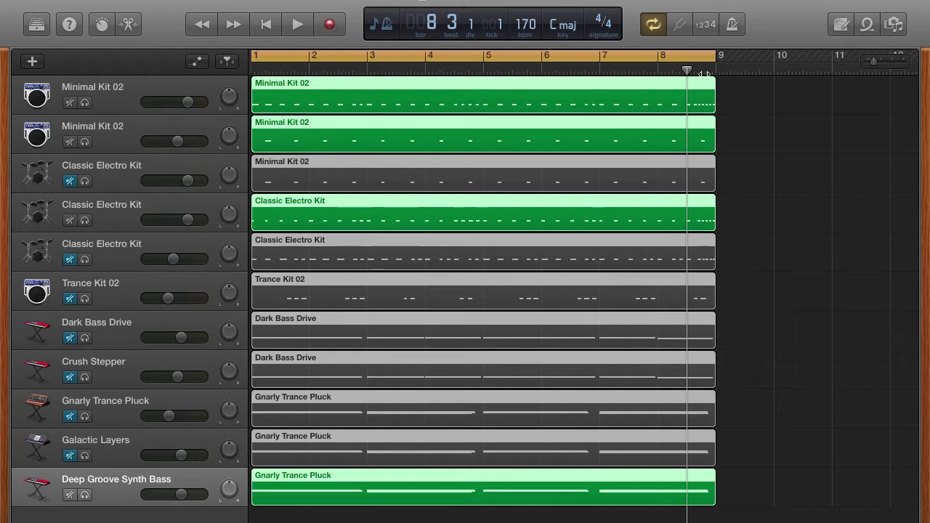
key("period")
key("comma")
key("comma")
key("period")
key("period")
key("period")
key("period")
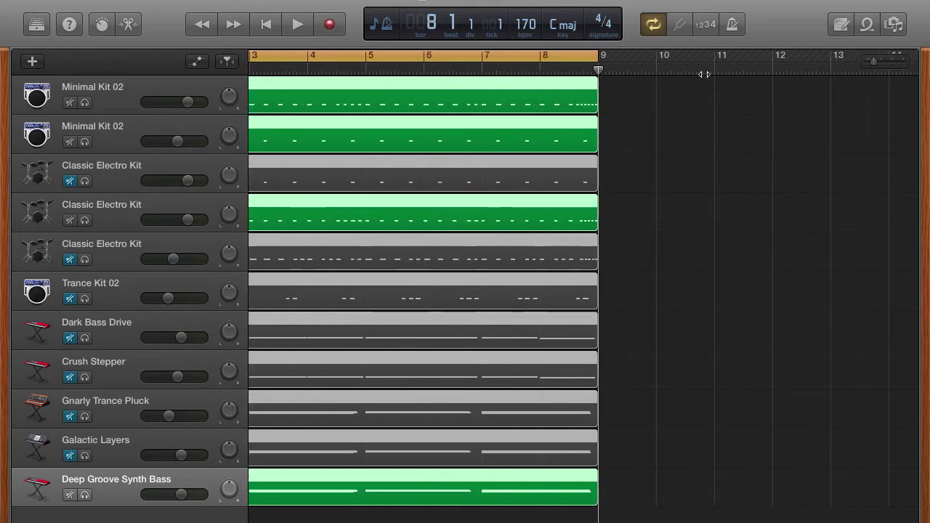
key("comma")
key("comma")
key("comma")
key("comma")
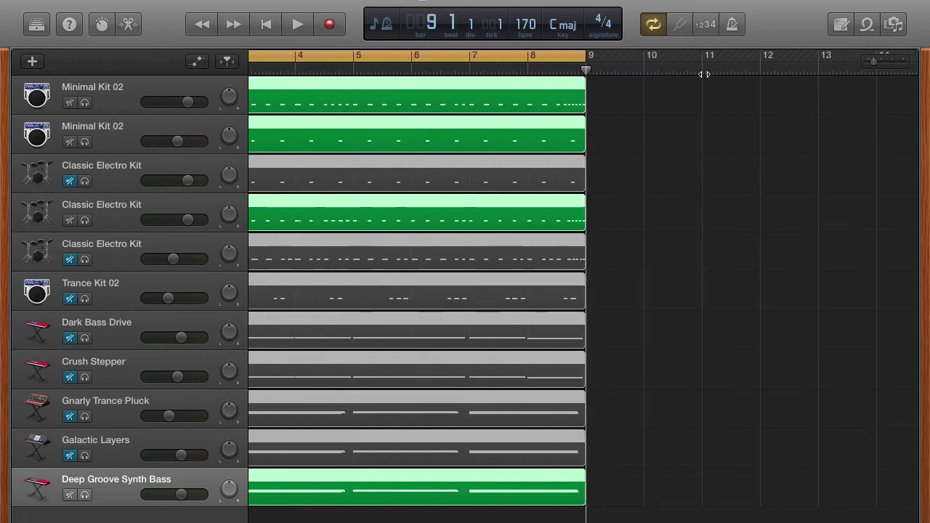
key("period")
key("period")
key("period")
key("period")
key("period")
key("period")
key("period")
key("comma")
key("comma")
key("comma")
key("comma")
key("comma")
key("comma")
key("comma")
key("comma")
key("comma")
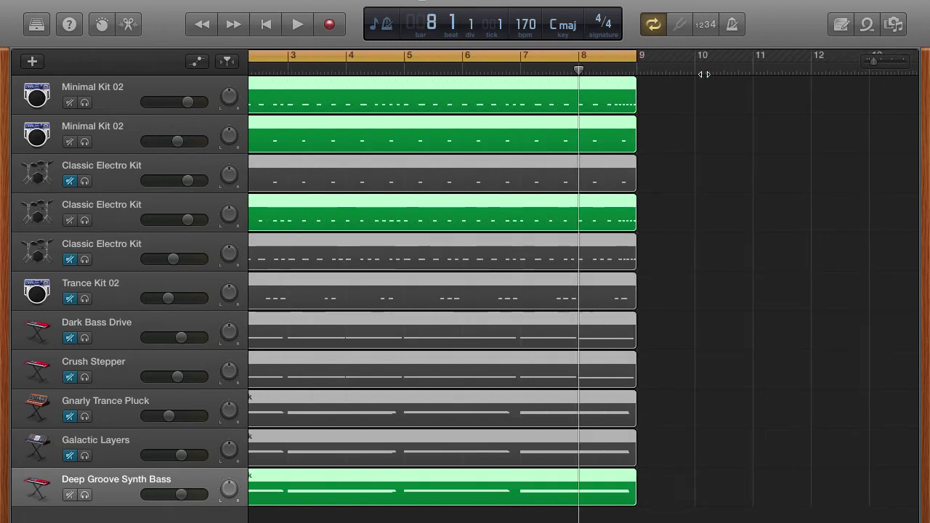
key("period")
key("period")
key("period")
key("period")
key("period")
key("period")
key("period")
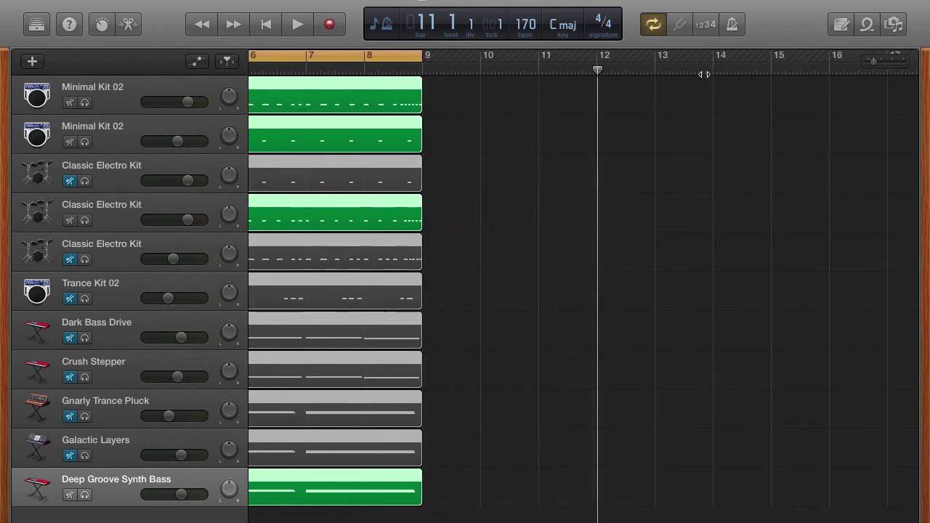
key("comma")
key("comma")
key("comma")
key("comma")
key("comma")
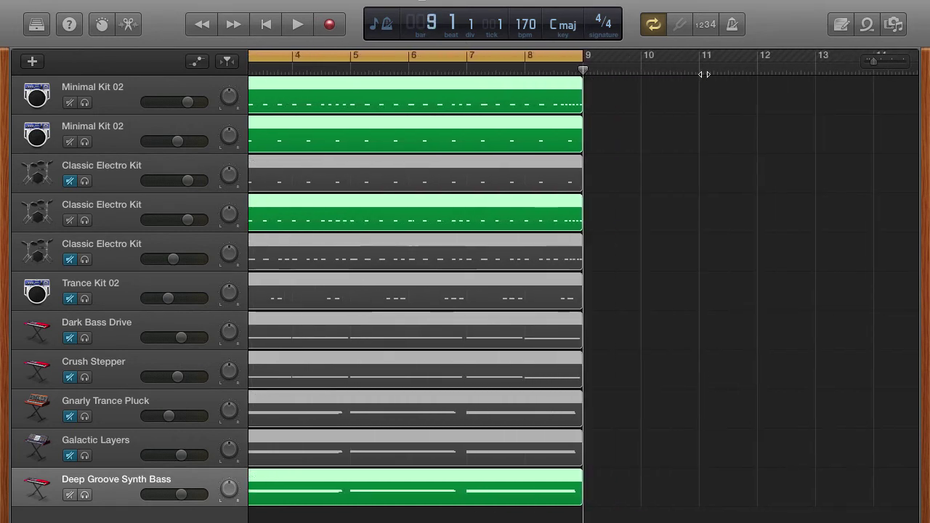
key("period")
key("period")
key("period")
key("comma")
key("comma")
key("period")
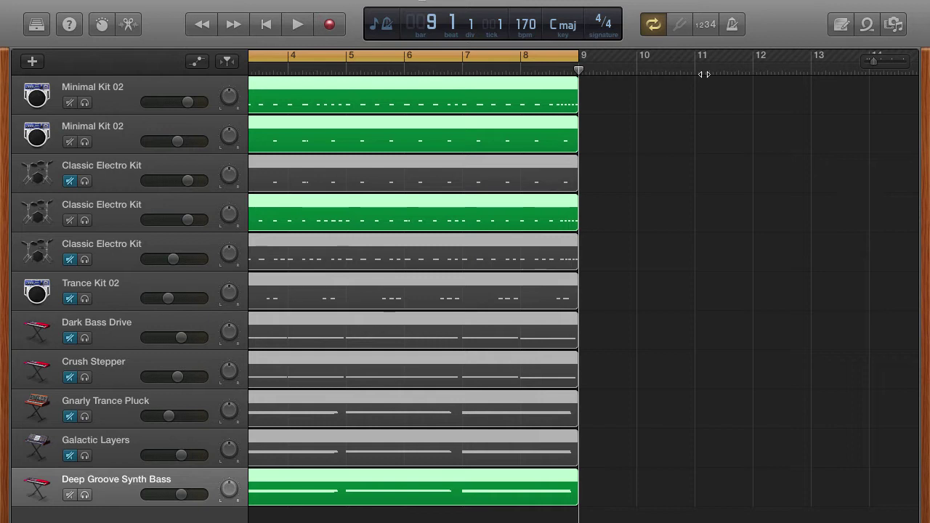
Paste the copied 8-bar loop three times from bar 9 onward.
key("super+v")
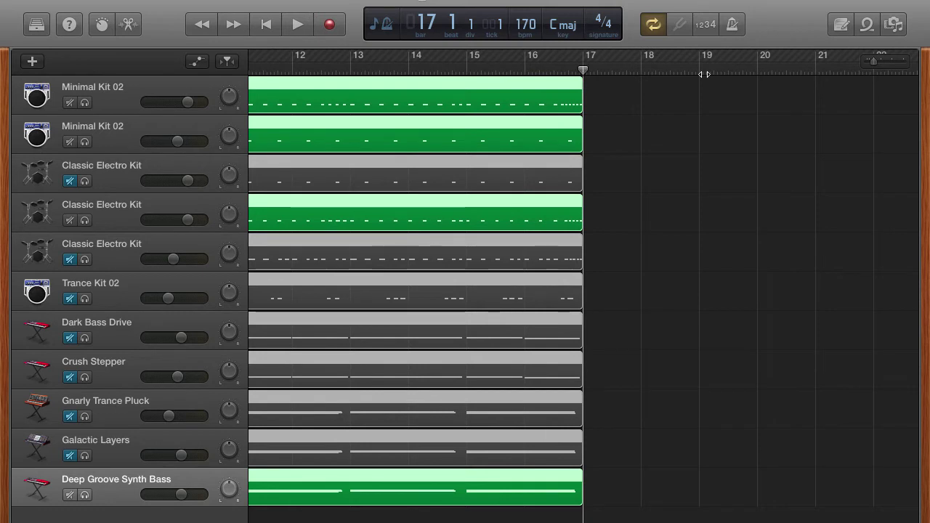
key("super+v")
key("super+v")
key("super+v")
key("super+v")
key("super+v")
key("super+v")
key("super+v")
key("super+v")
key("super+v")
key("super+v")
key("super+v")
key("super+v")
key("super+v")
key("super+v")
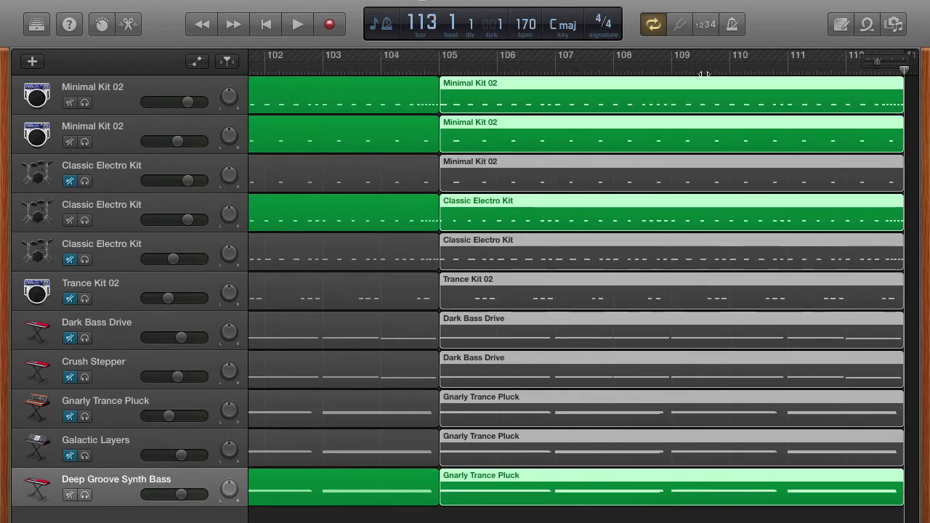
key("super+v")
key("super+v")
key("super+v")
key("super+v")
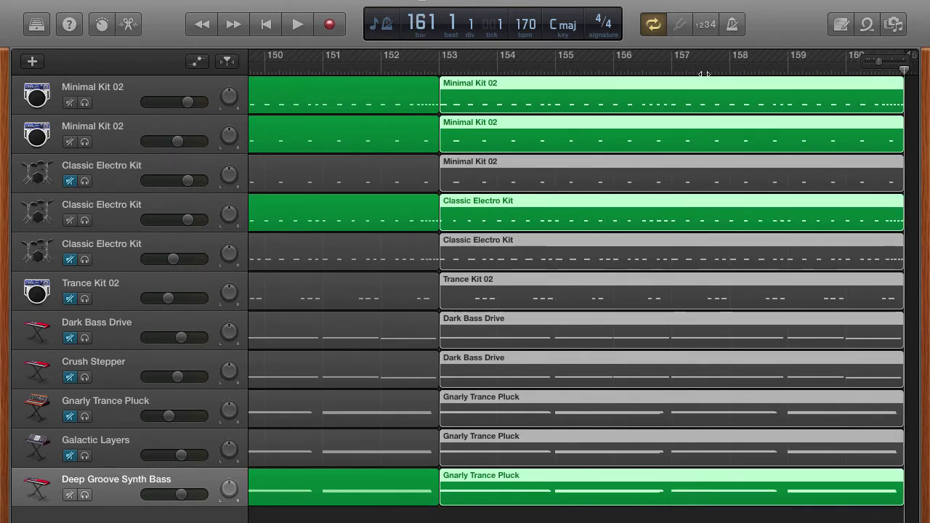
Switch the LCD to Time to read the song length, then back to Beats & Project.
left_click(384, 26)
left_click(407, 61)
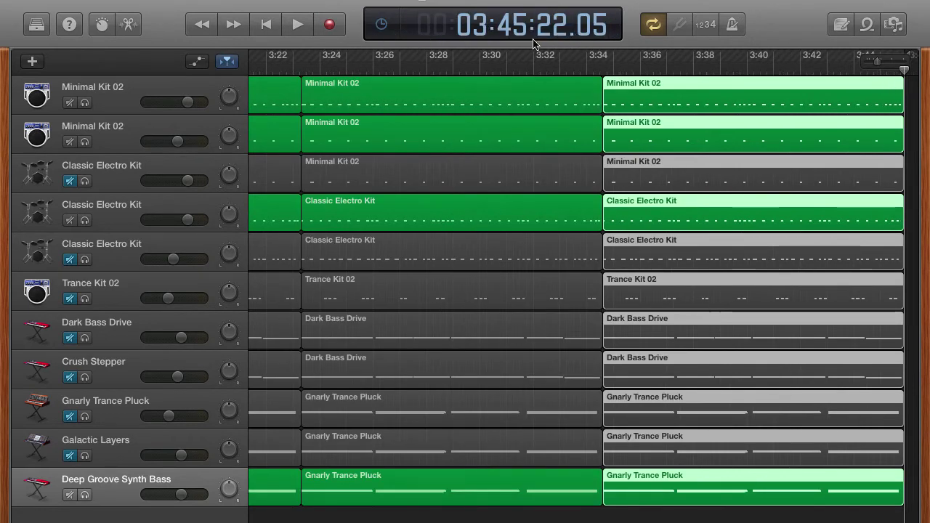
left_click(380, 25)
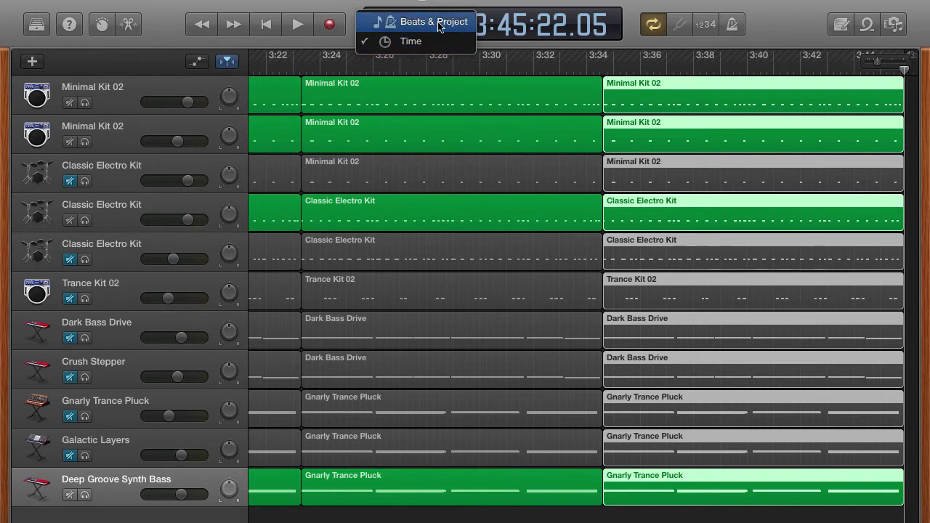
left_click(415, 23)
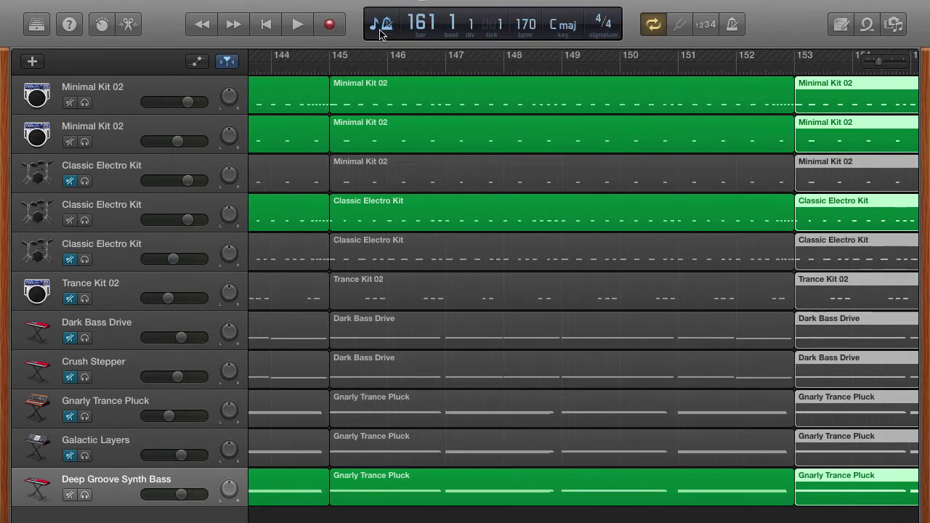
left_click(385, 25)
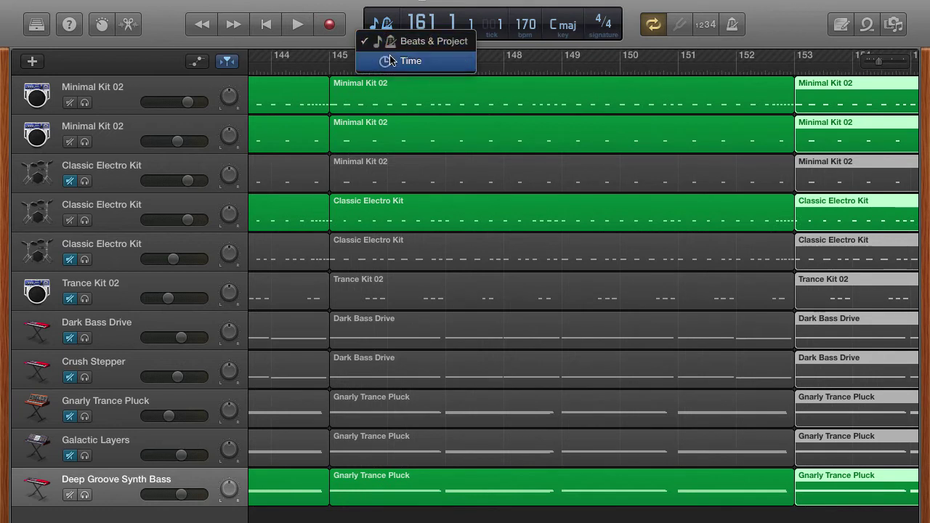
left_click(368, 24)
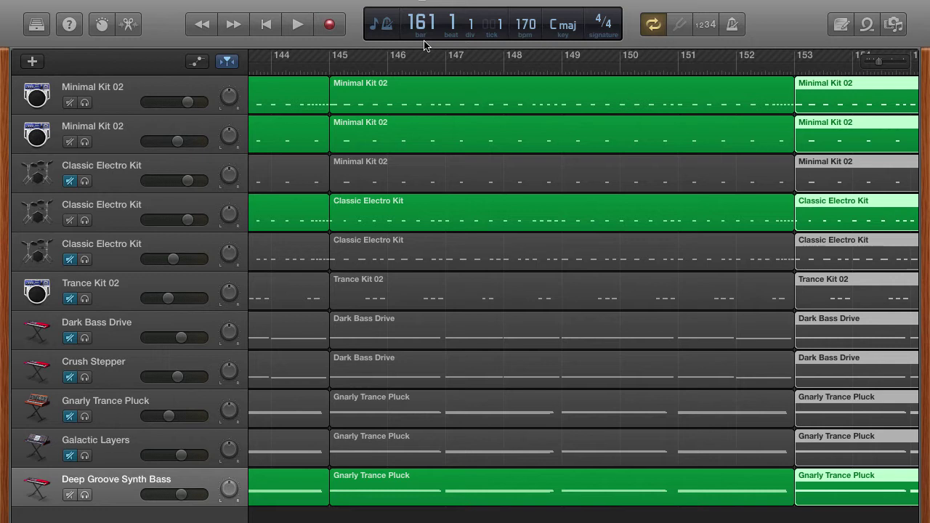
Return the playhead to the song start and turn off the bars 1–9 cycle.
key("Return")
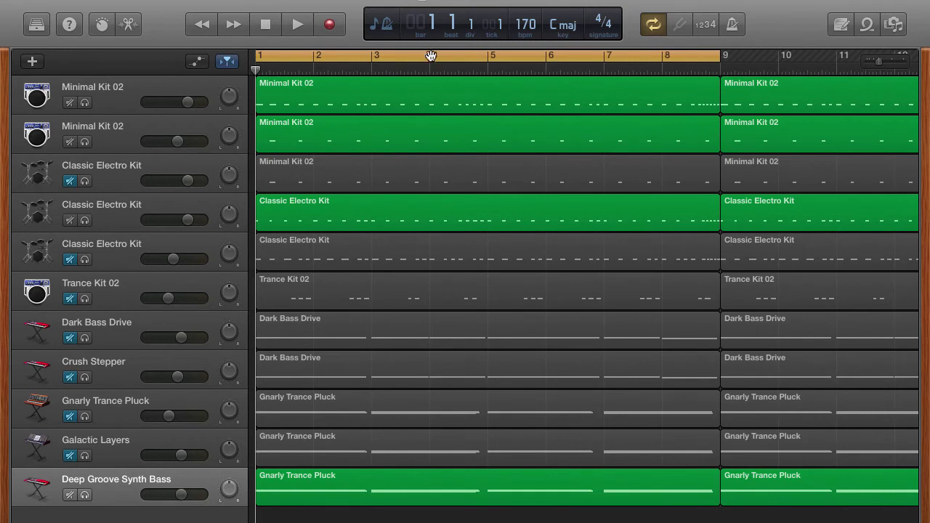
left_click(431, 55)
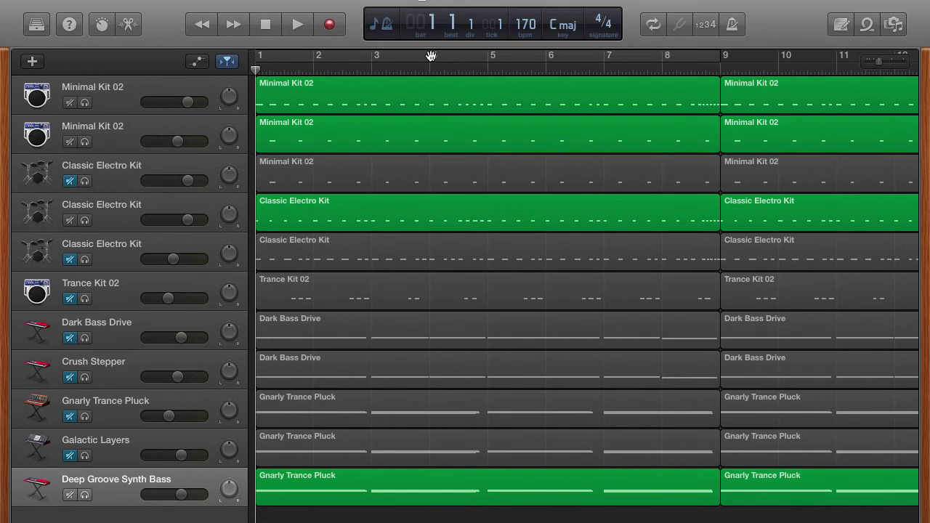
Mute both Minimal Kit 02 tracks, Classic Electro Kit and Deep Groove Synth Bass, then re-enable cycling.
left_click(70, 103)
left_click(70, 142)
left_click(69, 220)
left_click(70, 494)
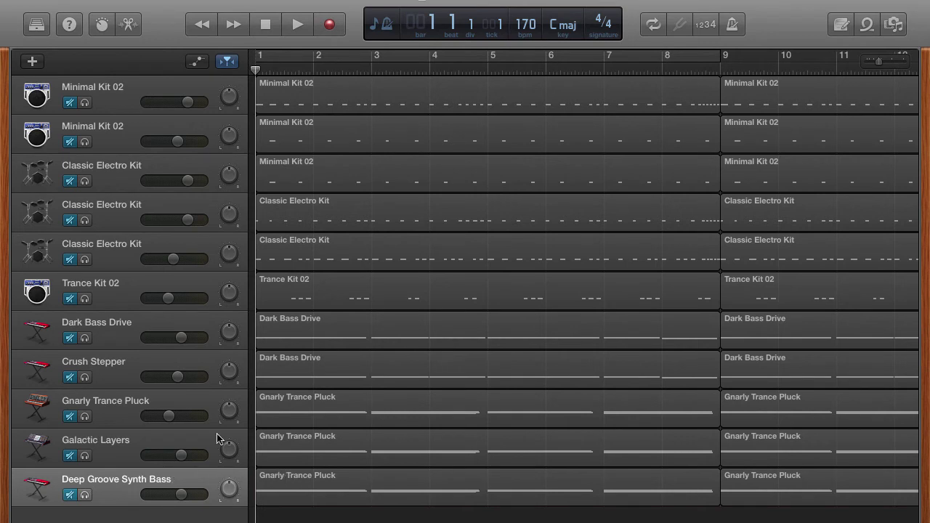
left_click(476, 54)
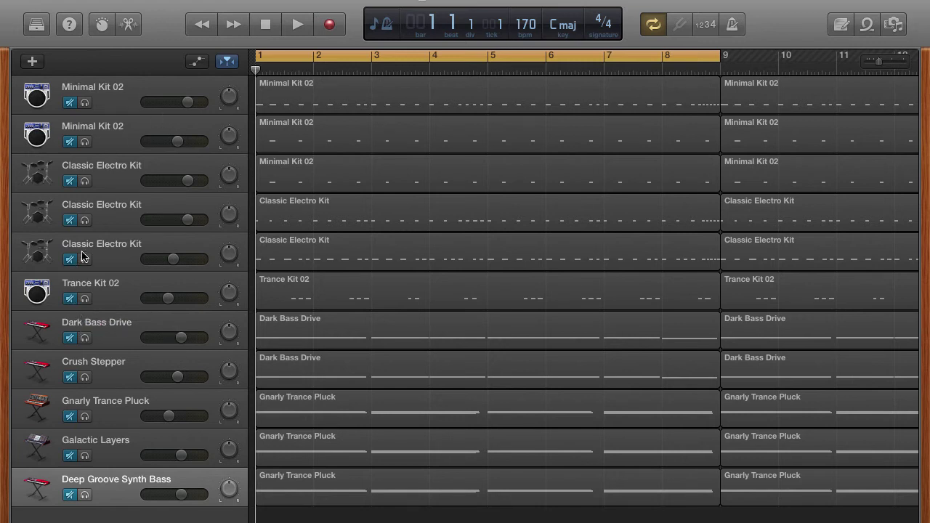
Audition the first Minimal Kit 02 track alone, leaving it unmuted.
left_click(74, 107)
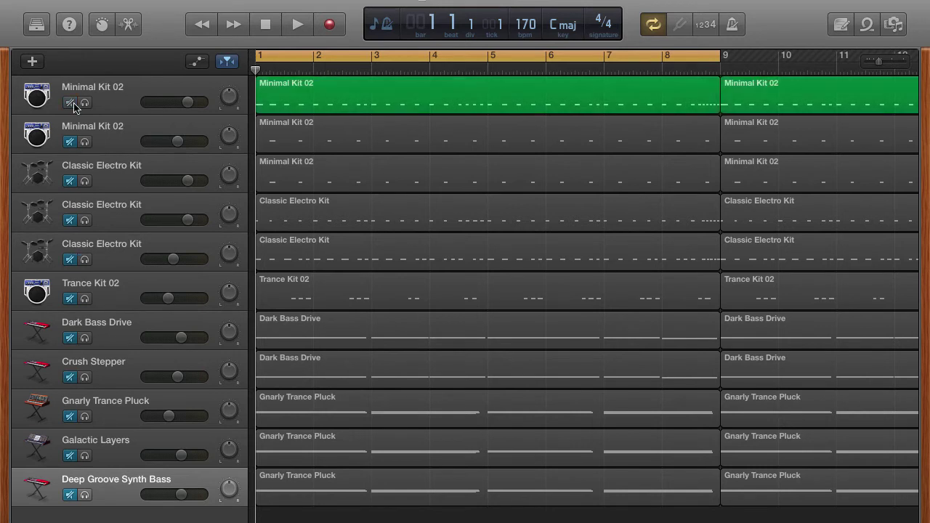
key("space")
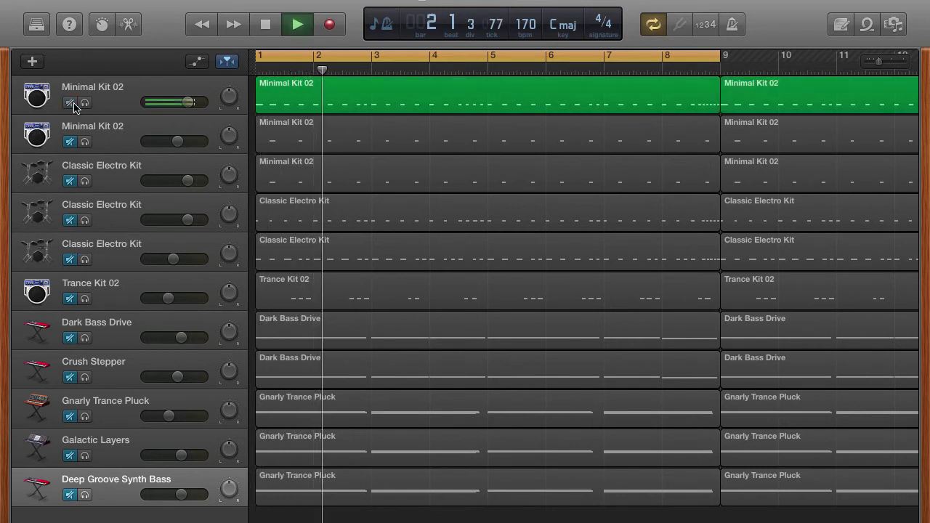
key("space")
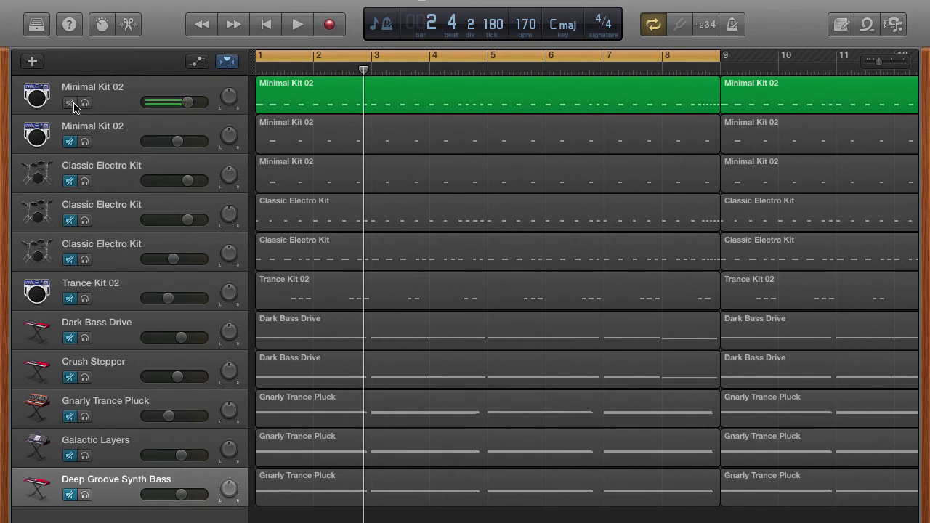
left_click(72, 103)
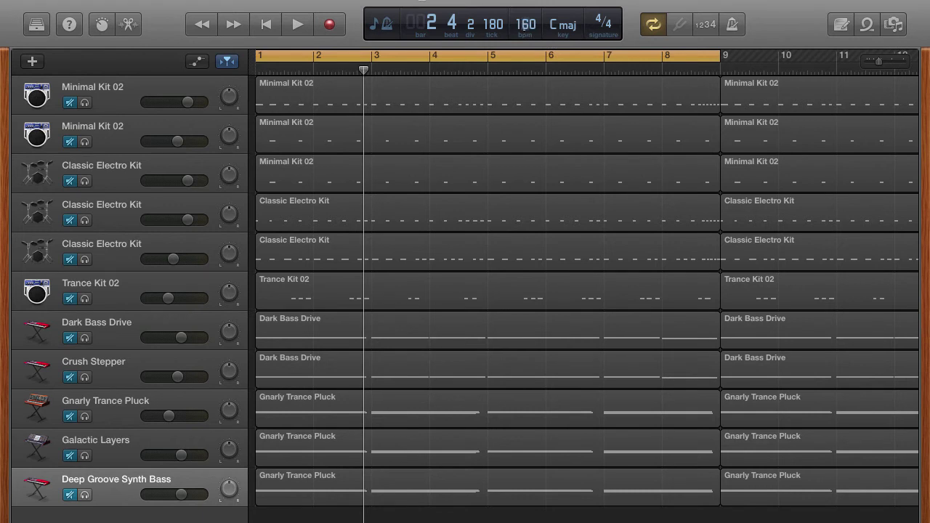
left_click(70, 105)
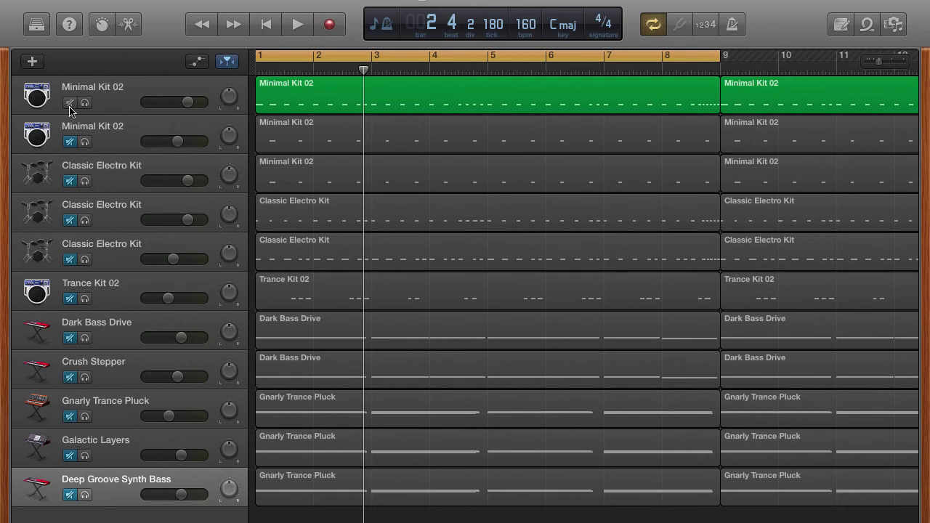
Play the loop while bringing in the other Minimal Kit 02 and Classic Electro Kit tracks.
key("space")
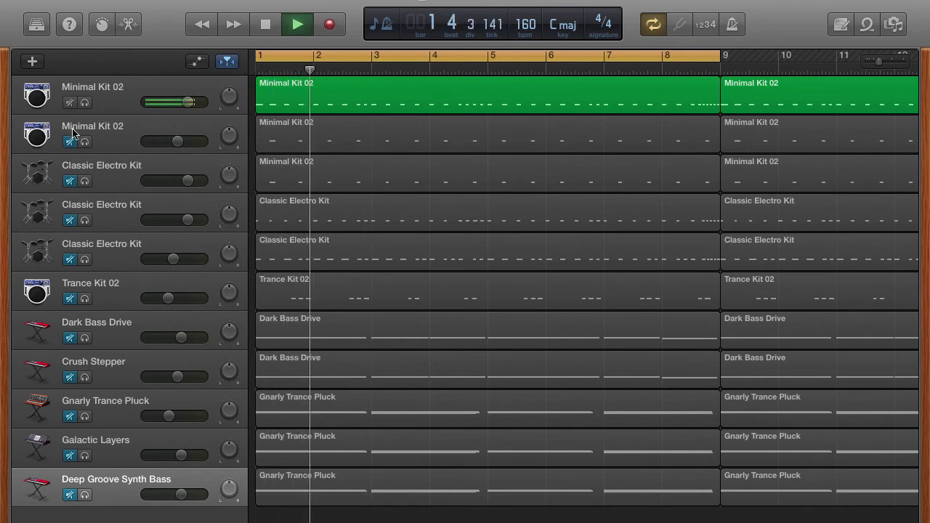
left_click(70, 142)
left_click(70, 181)
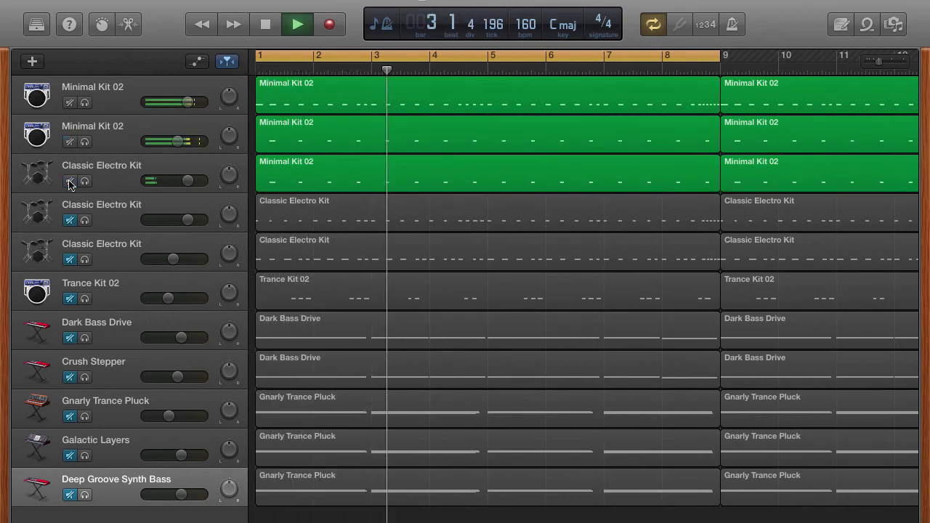
left_click(70, 182)
left_click(69, 220)
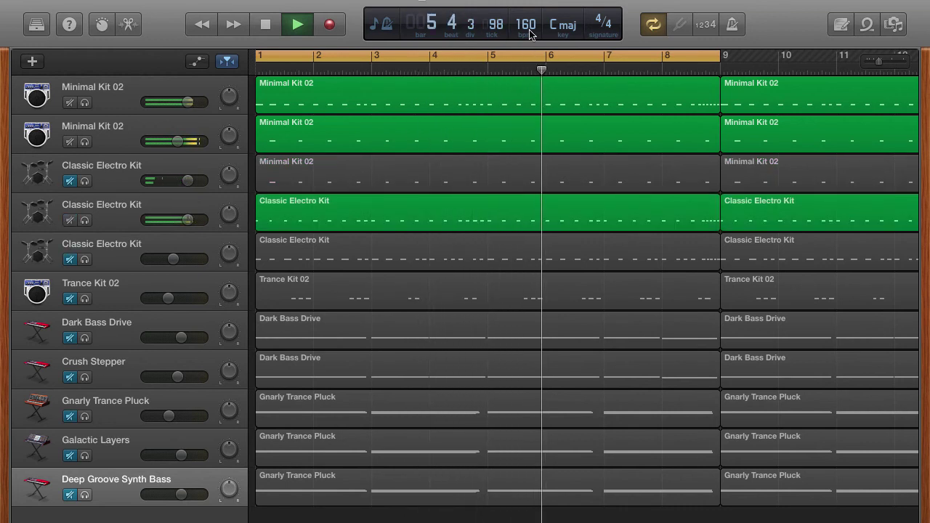
Nudge the tempo up to 170, then down to 165 bpm.
left_click_drag(525, 29, 528, 26)
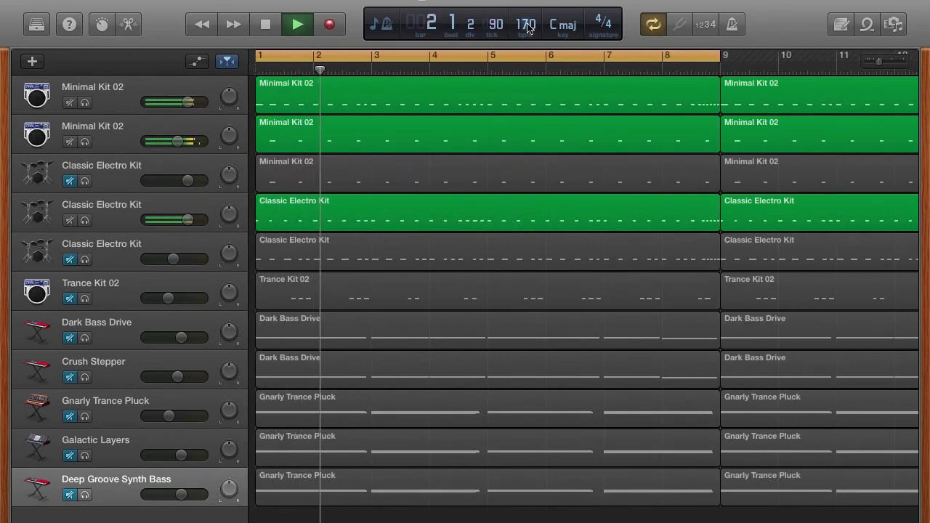
left_click_drag(534, 27, 534, 32)
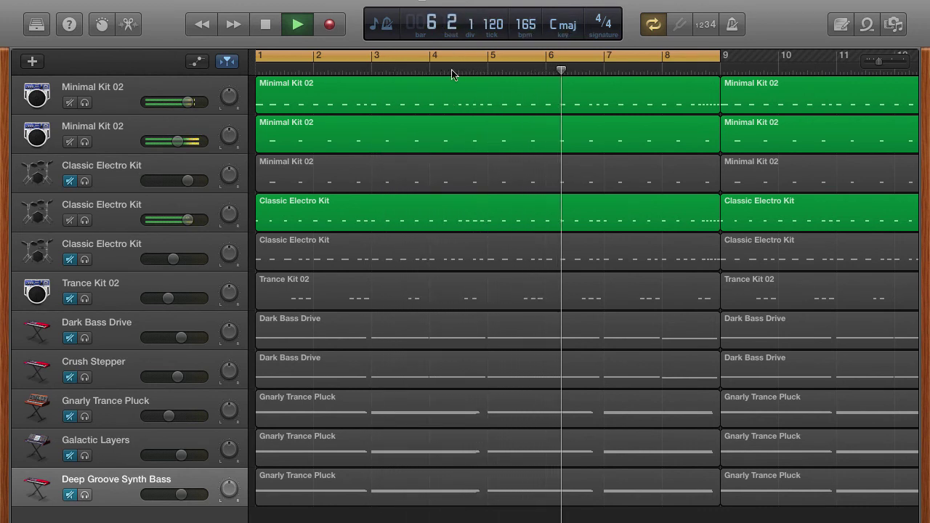
scroll(426, 97, "right", 1)
Try Crush Stepper, then mute all drums so only Deep Groove Synth Bass sounds.
left_click(70, 377)
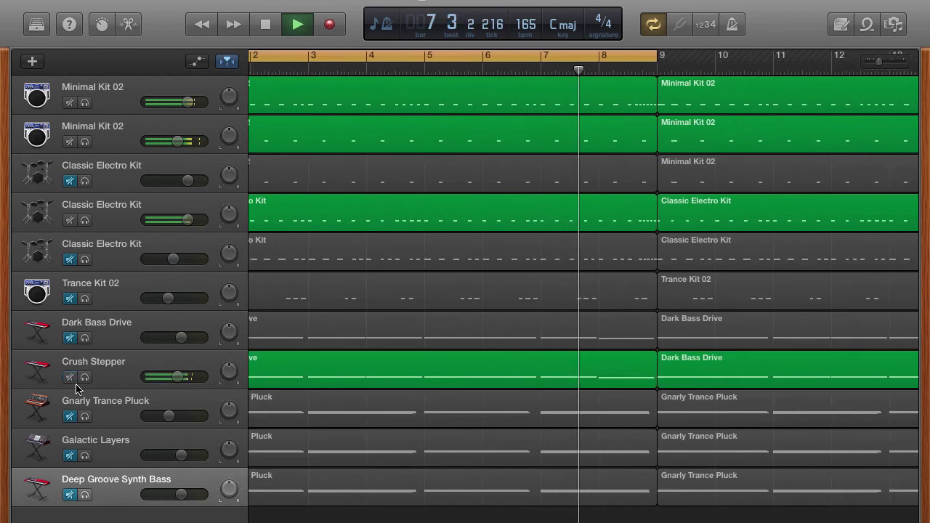
left_click(70, 220)
left_click(69, 141)
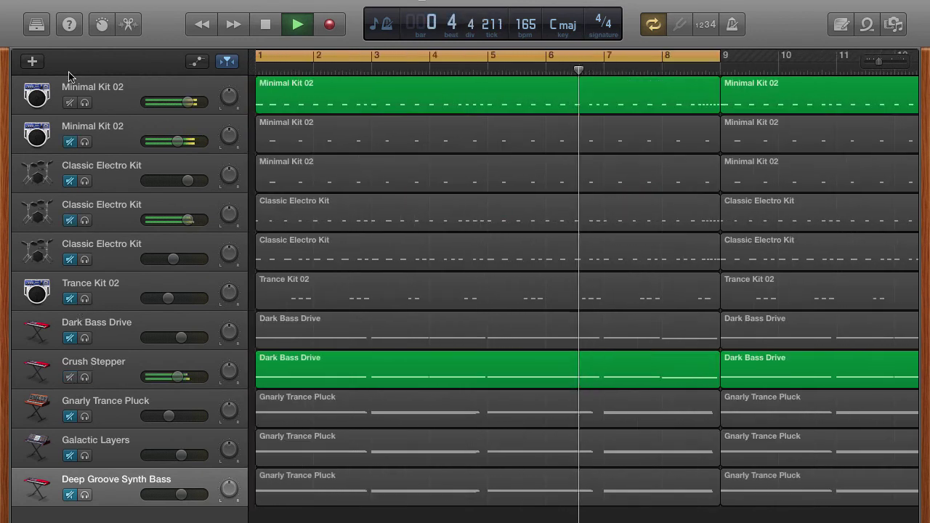
left_click(70, 103)
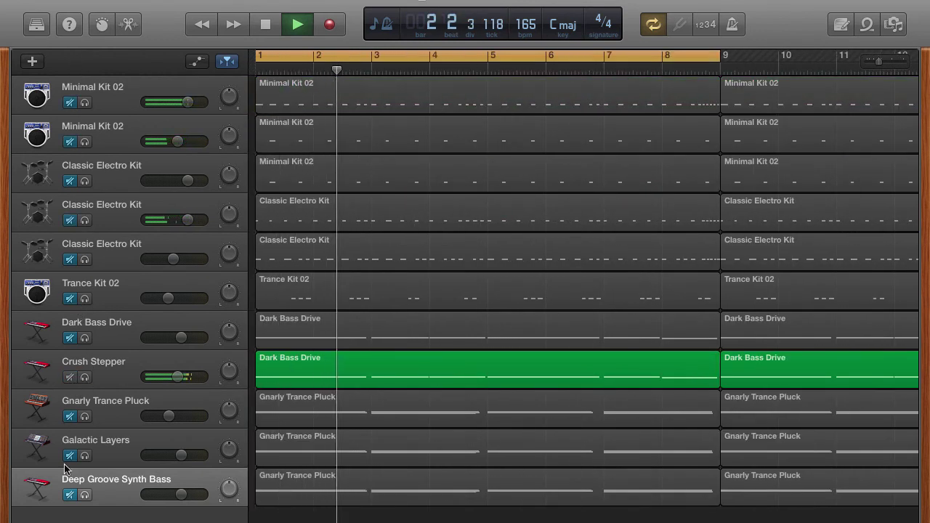
left_click(69, 495)
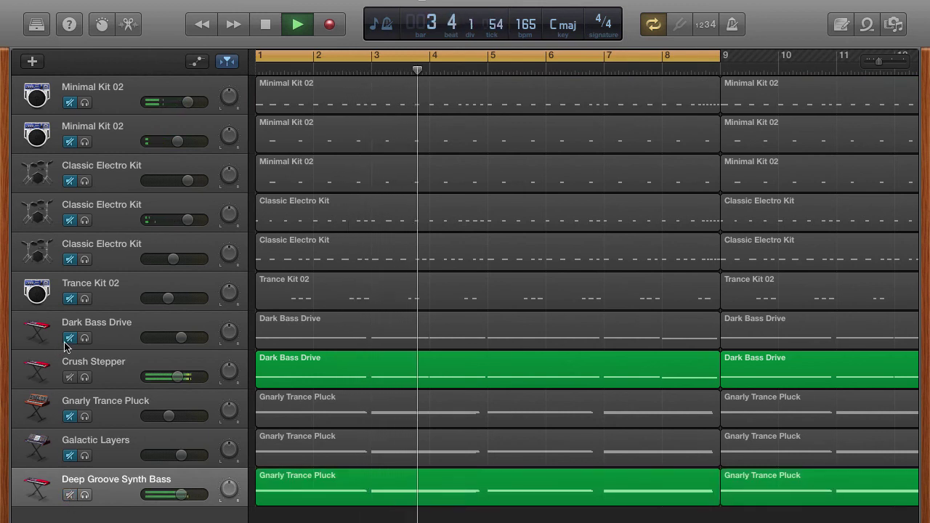
left_click(70, 377)
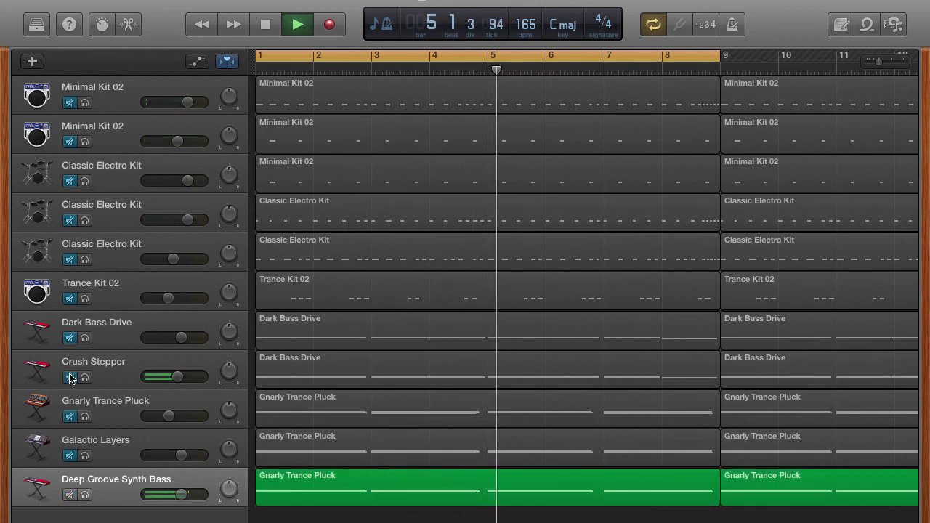
Stop and restart playback from bar 1.
key("space")
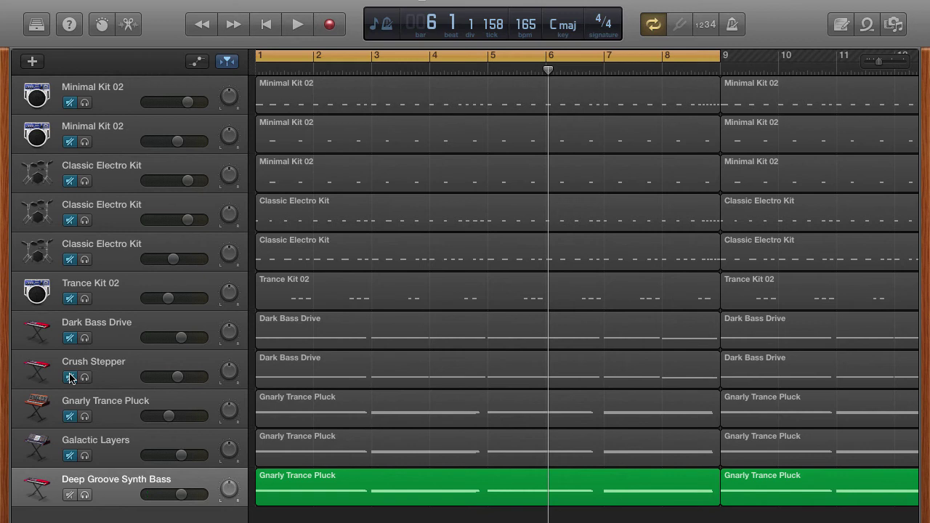
key("Return")
key("space")
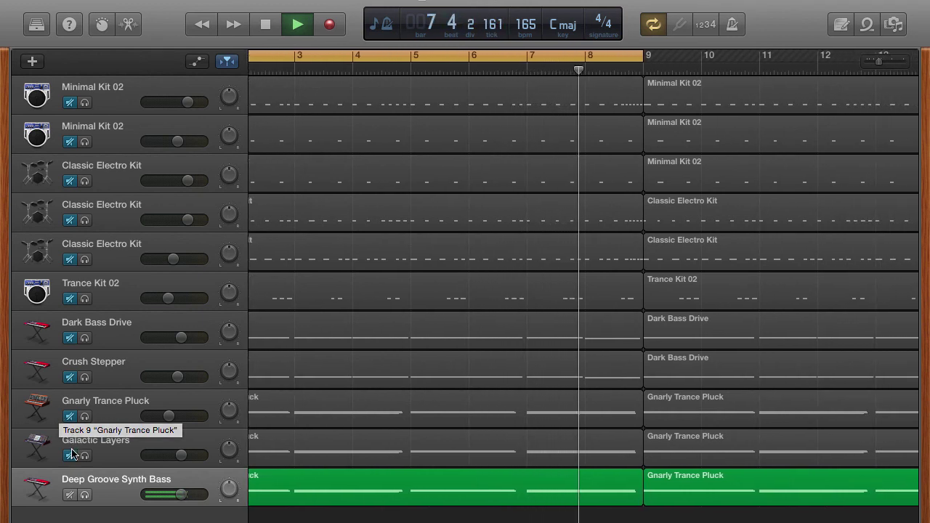
Audition Gnarly Trance Pluck and Galactic Layers with the bass, then stop and disable cycling.
left_click(69, 417)
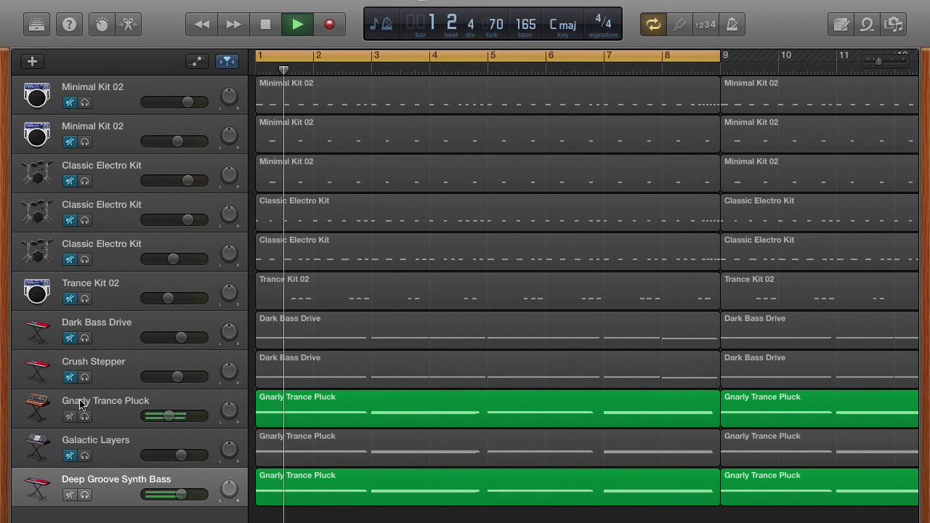
left_click(70, 416)
left_click(70, 455)
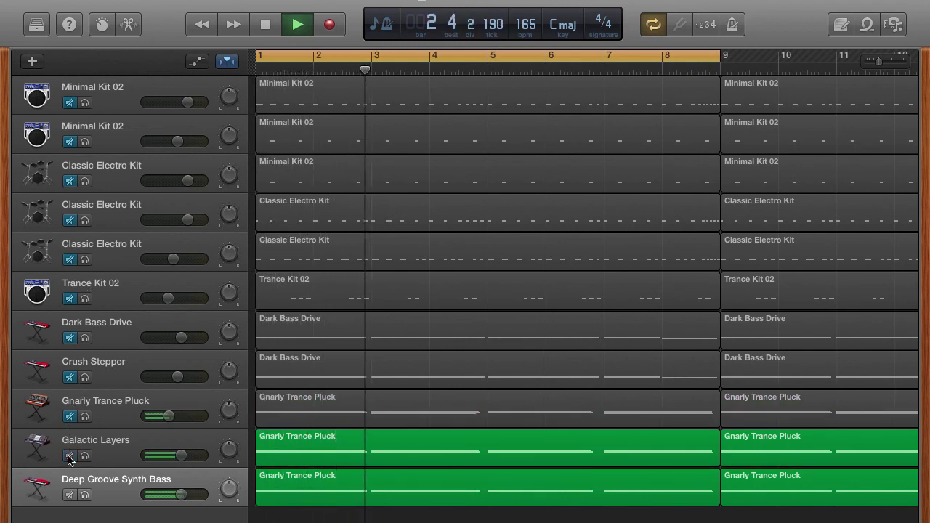
left_click(69, 456)
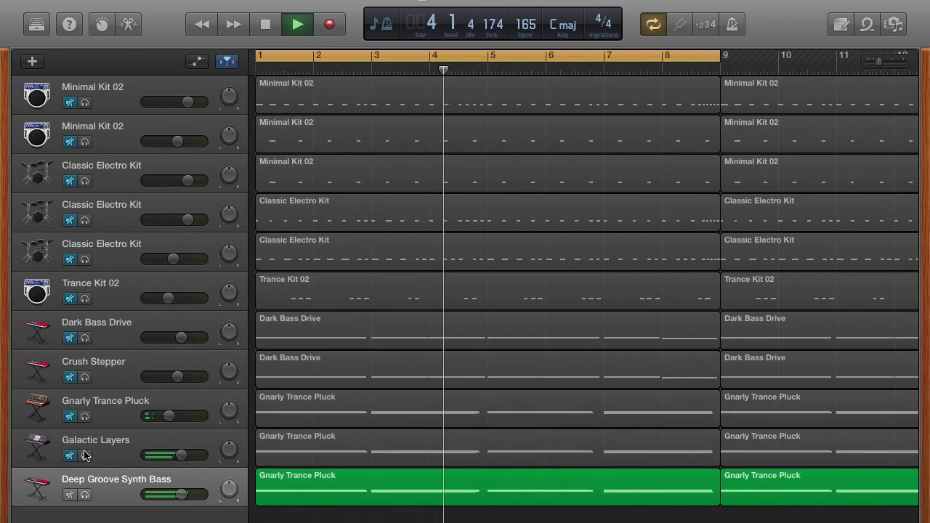
key("space")
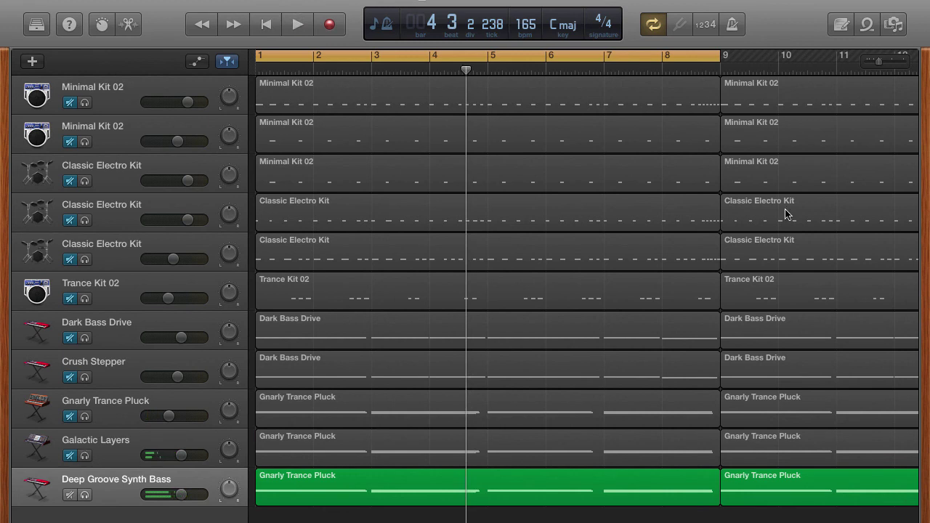
left_click(474, 61)
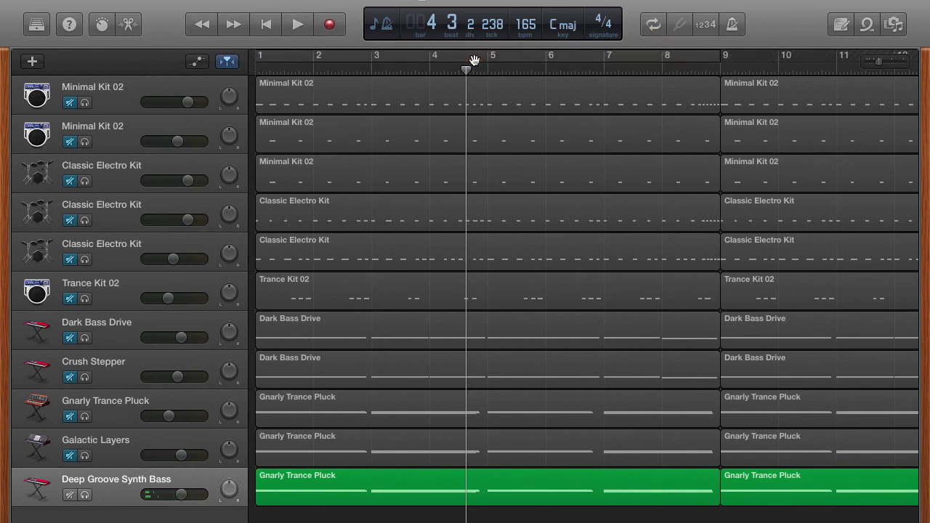